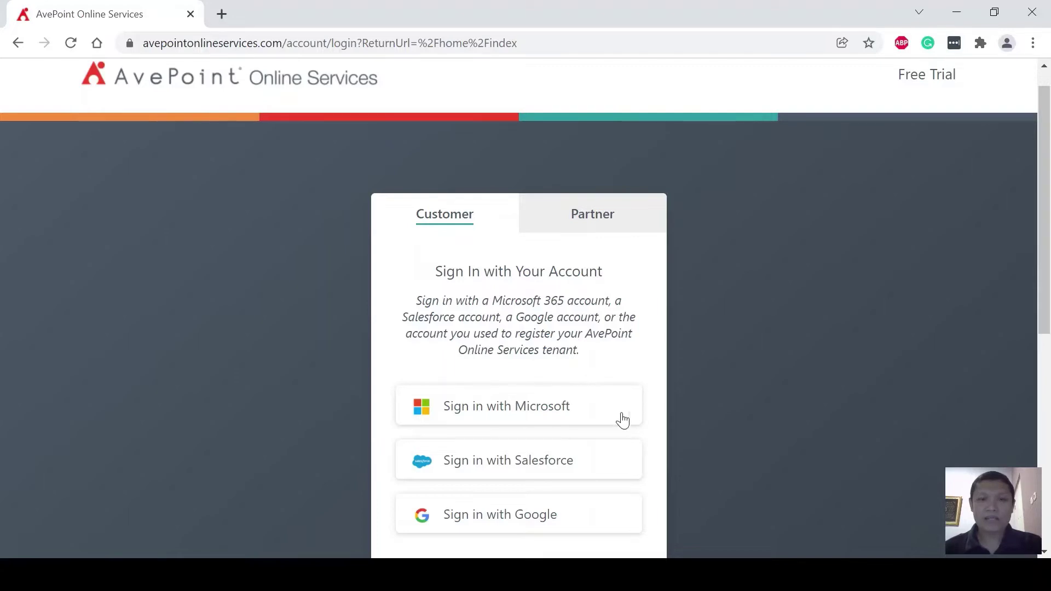
Step: Sign in with the Microsoft account and open the OneDrive for Business restore in Cloud Backup for Microsoft 365
left_click(519, 416)
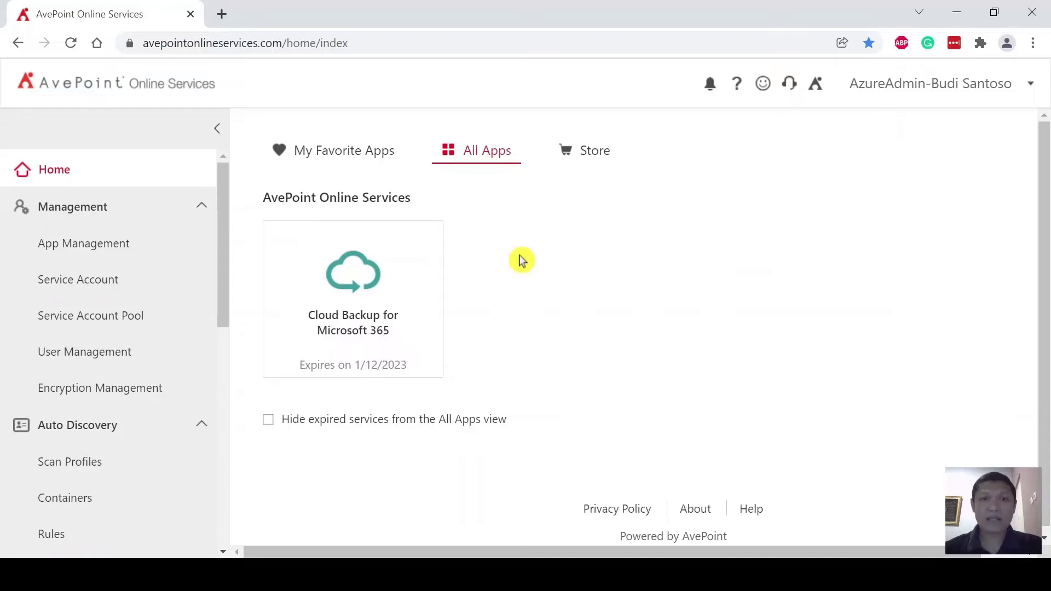
left_click(345, 310)
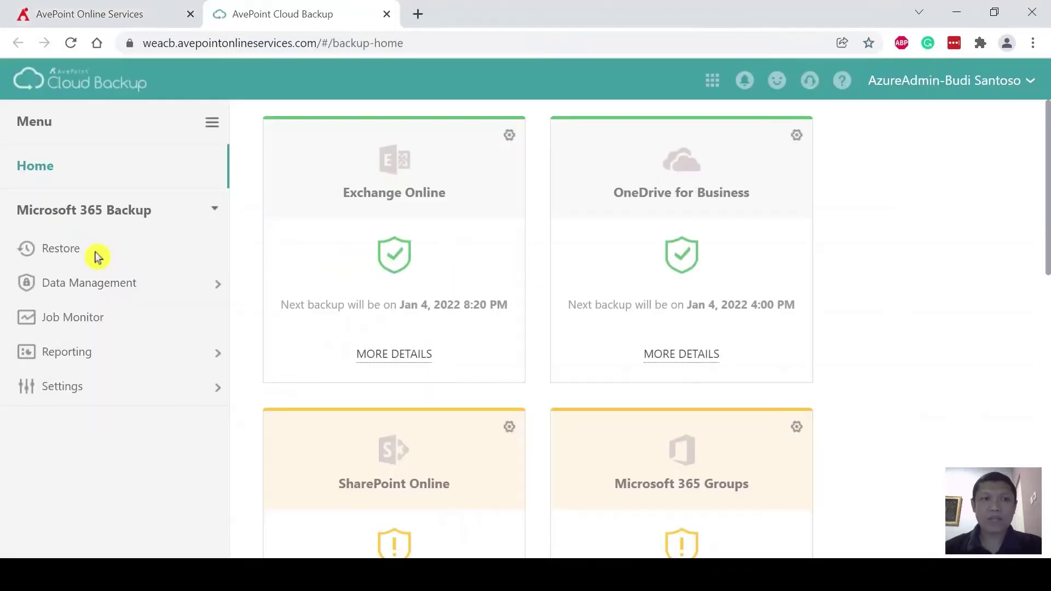
left_click(60, 253)
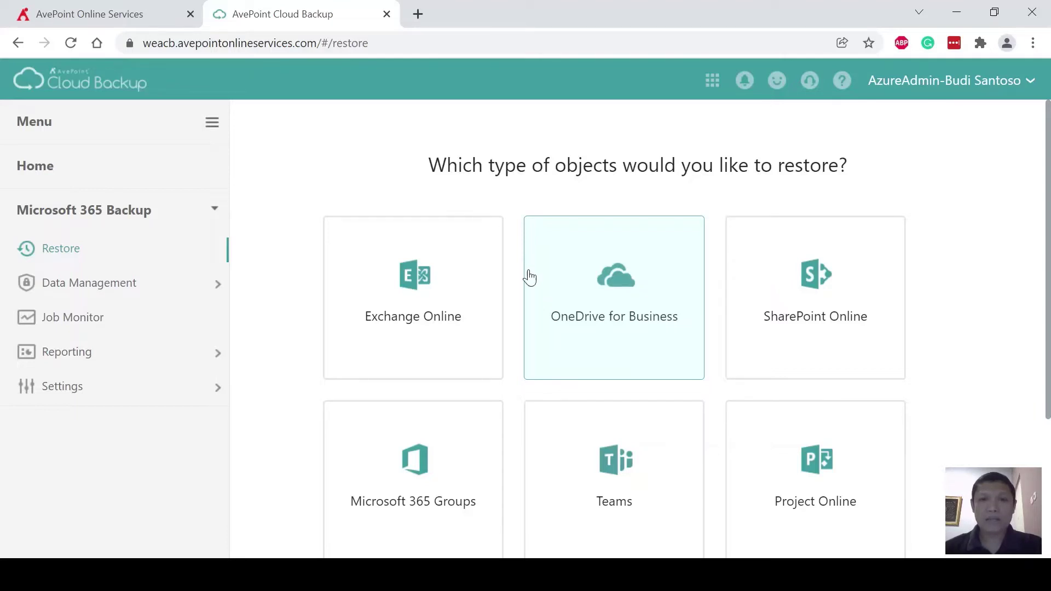
left_click(614, 345)
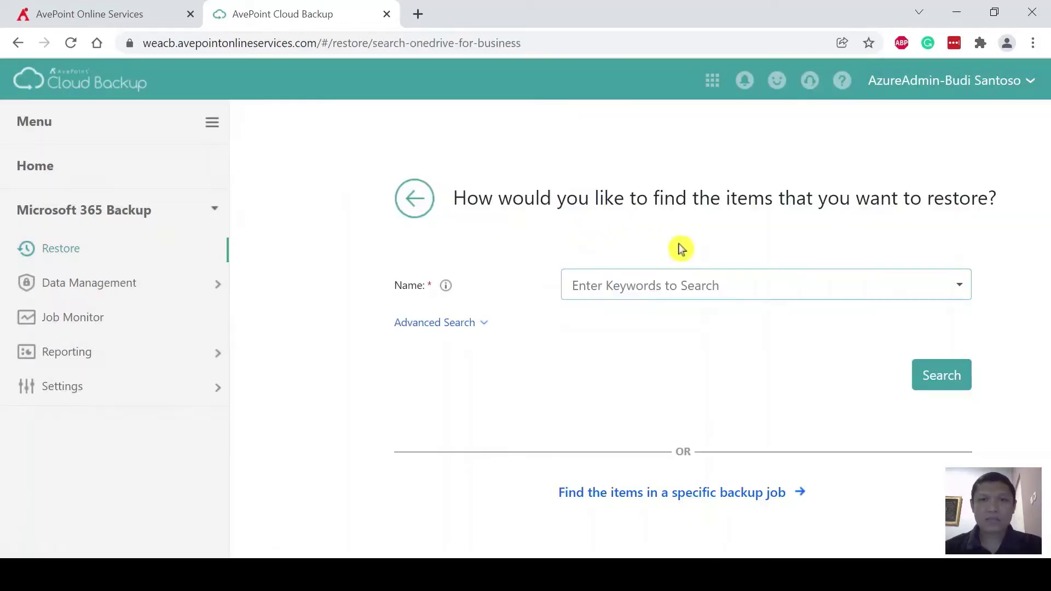
Step: Search the OneDrive for Business backups for the source user's account, using the advanced search at the OneDrive for Business User level
left_click(593, 291)
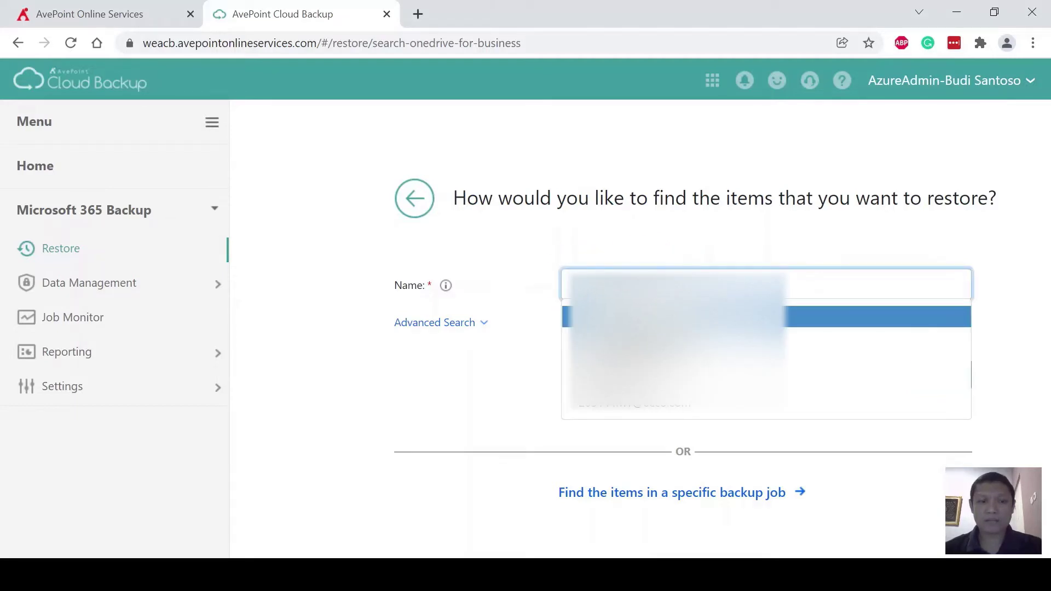
left_click(522, 374)
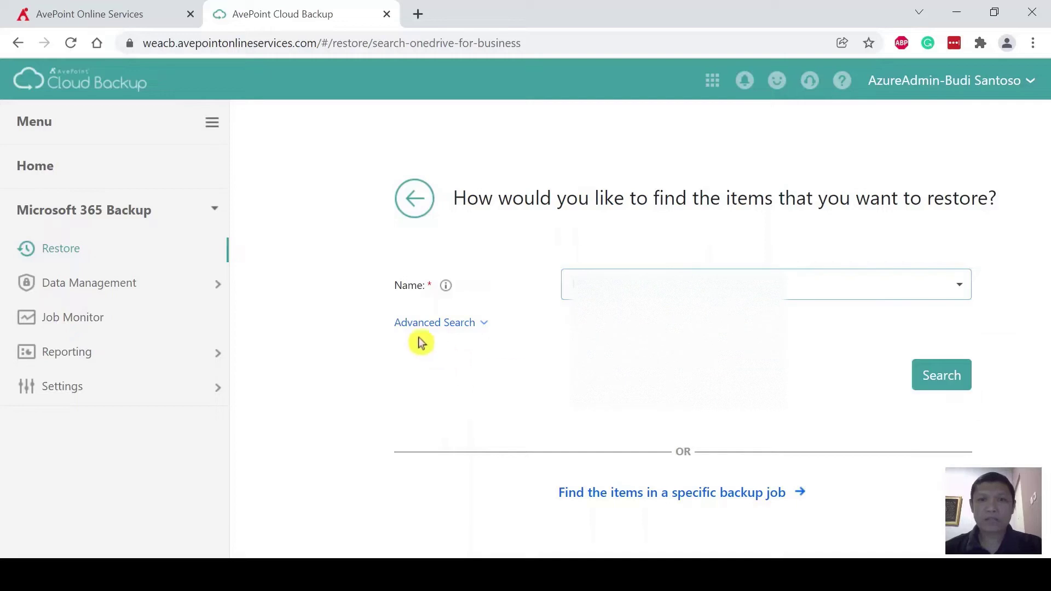
left_click(481, 328)
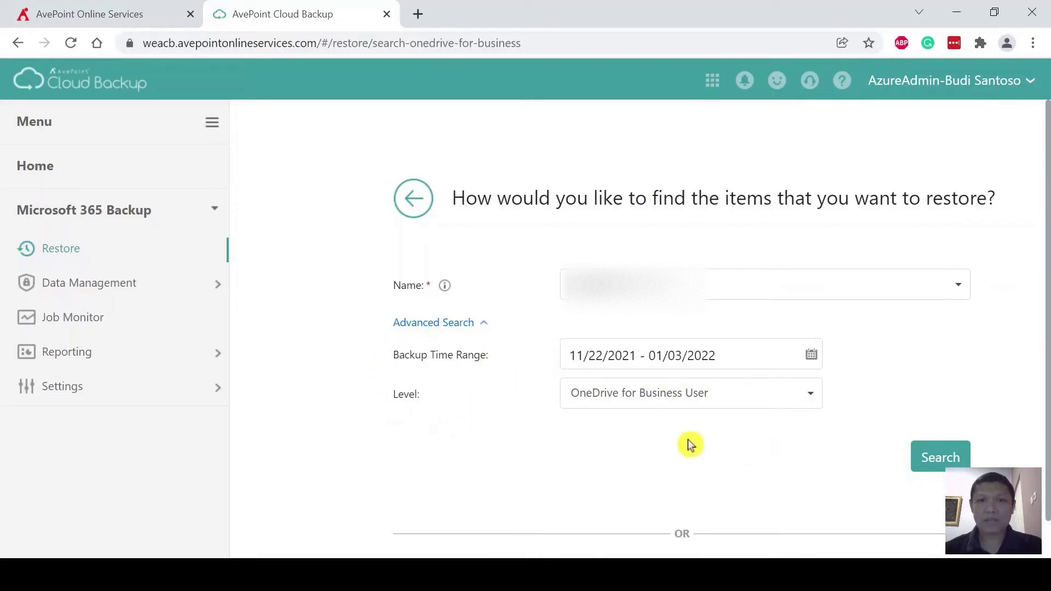
left_click(812, 408)
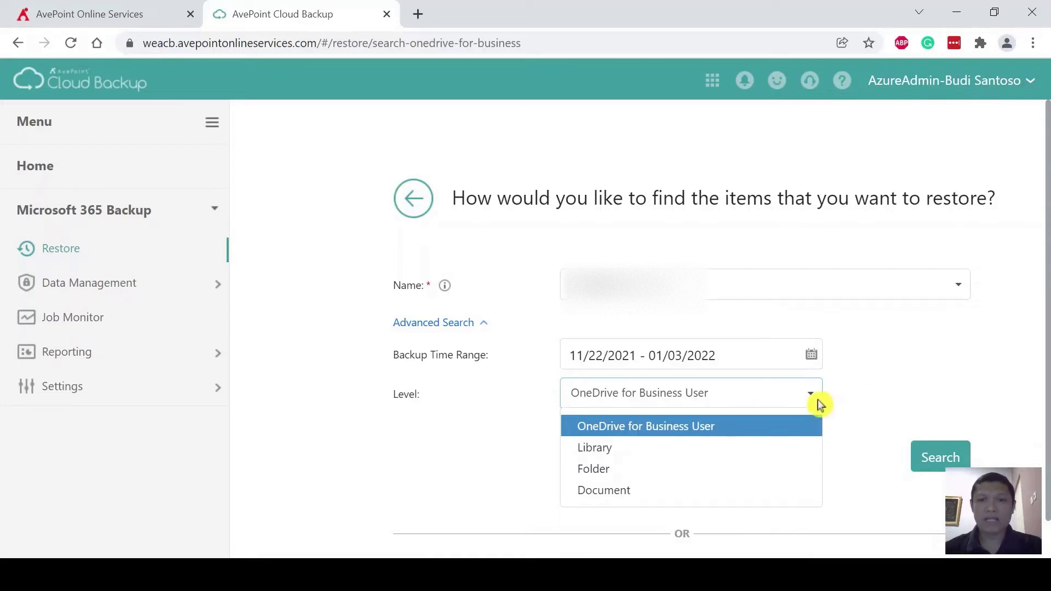
left_click(848, 397)
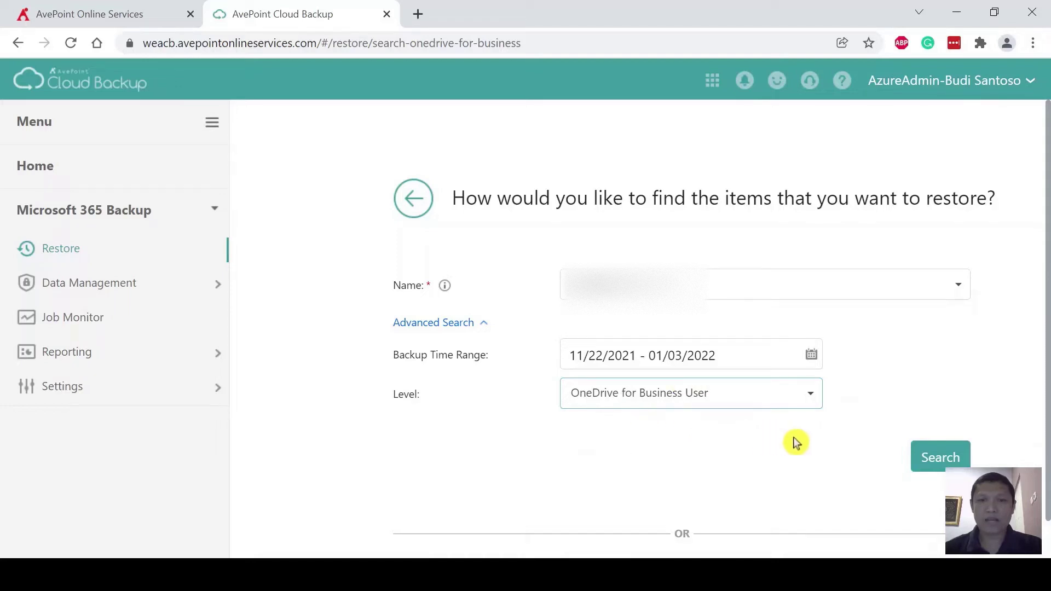
left_click(944, 460)
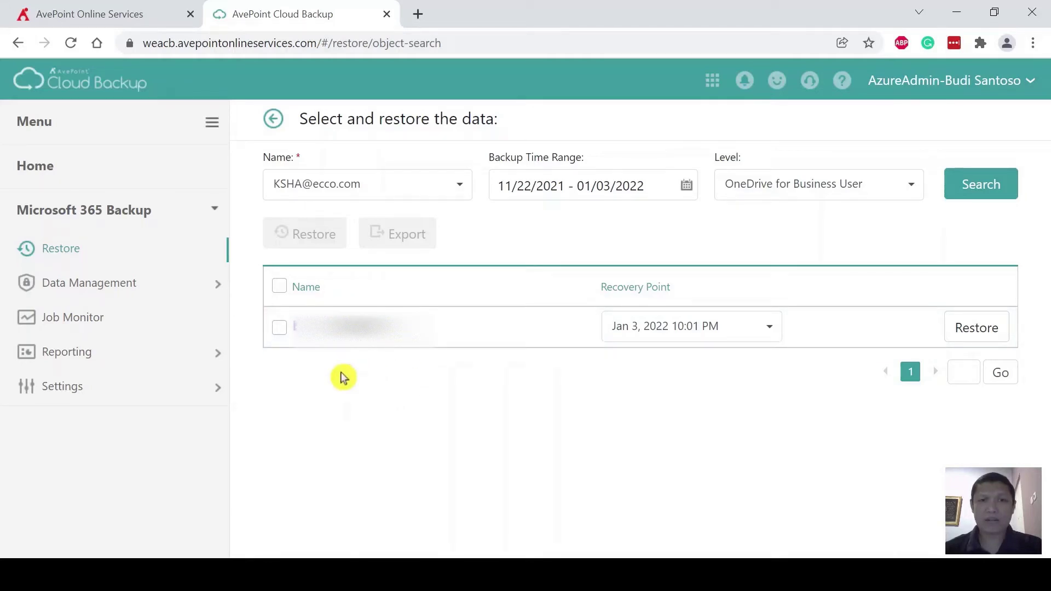
Step: Look through the available recovery points, select the found user and start a restore from the Jan 3, 2022 10:01 PM point
left_click(770, 327)
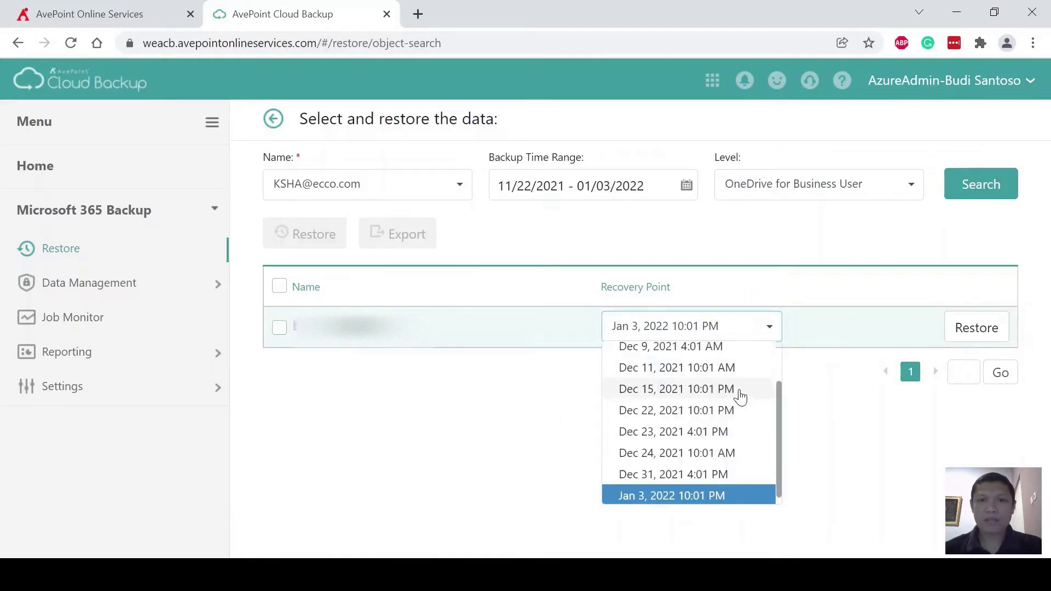
scroll(741, 425, "up", 1)
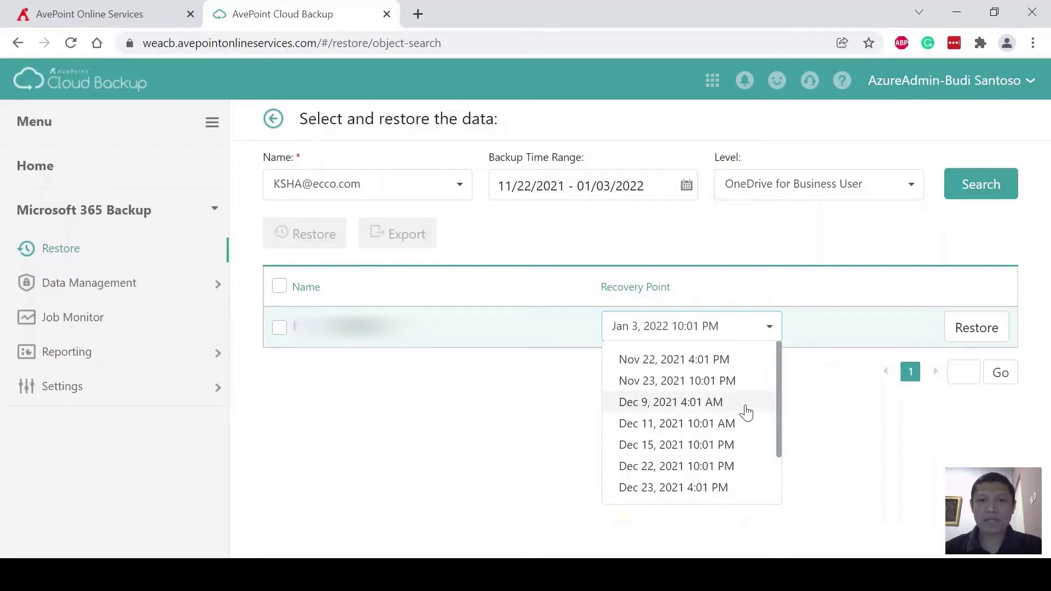
scroll(747, 413, "down", 1)
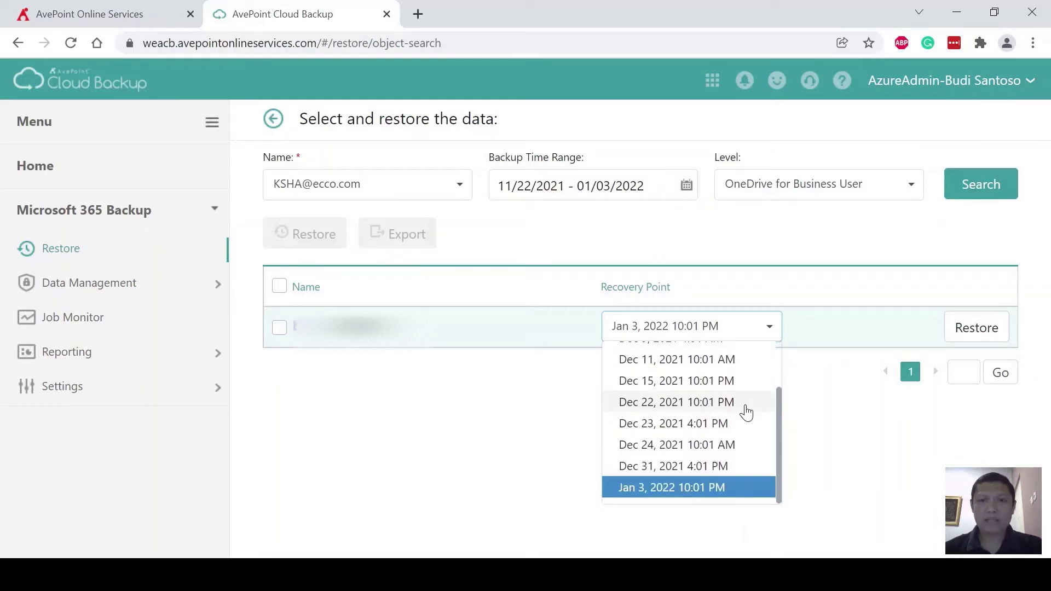
left_click(804, 453)
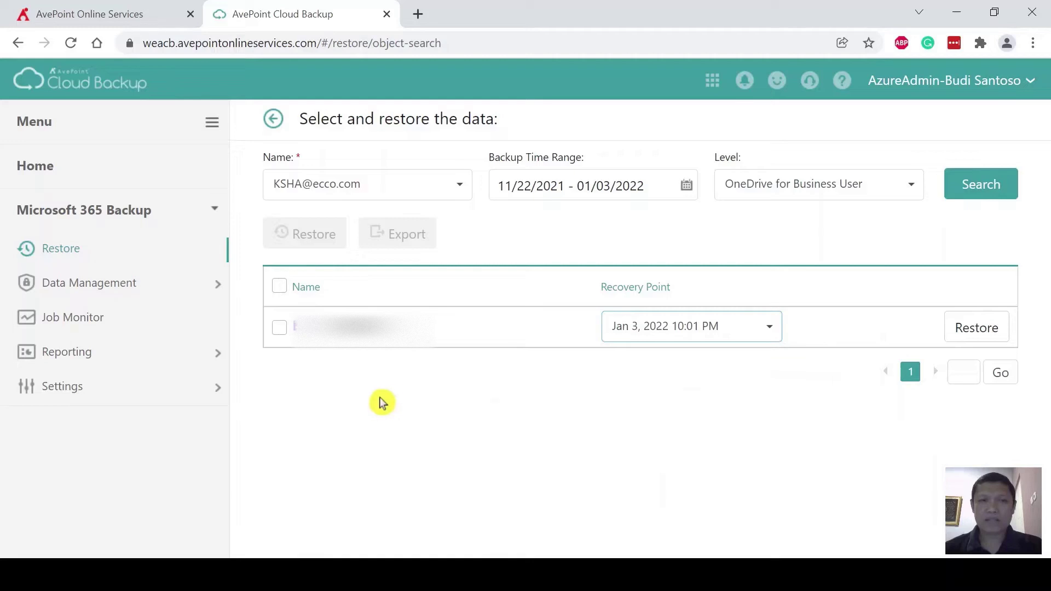
left_click(278, 331)
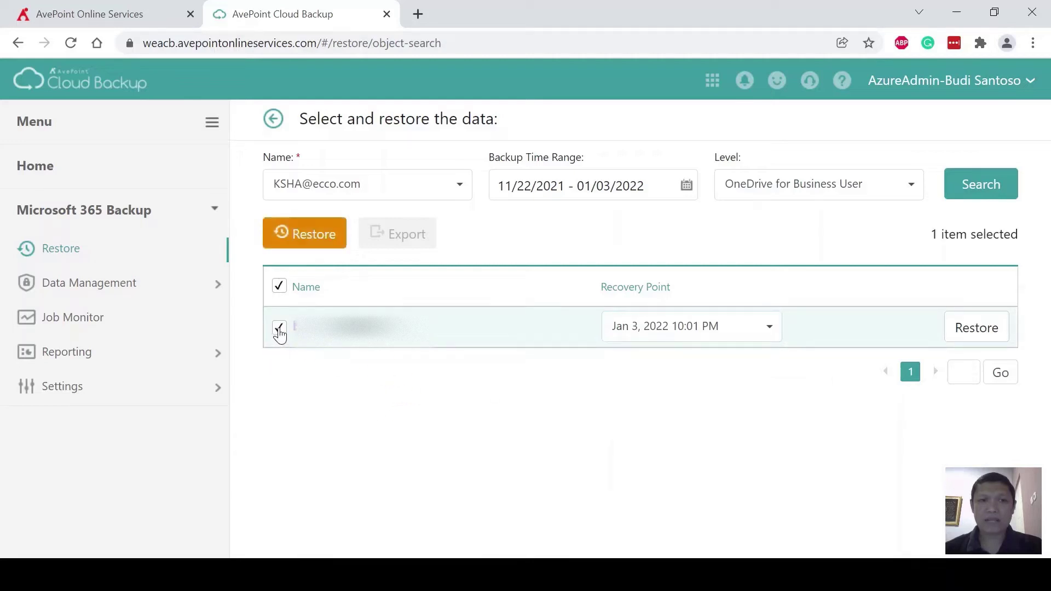
left_click(980, 329)
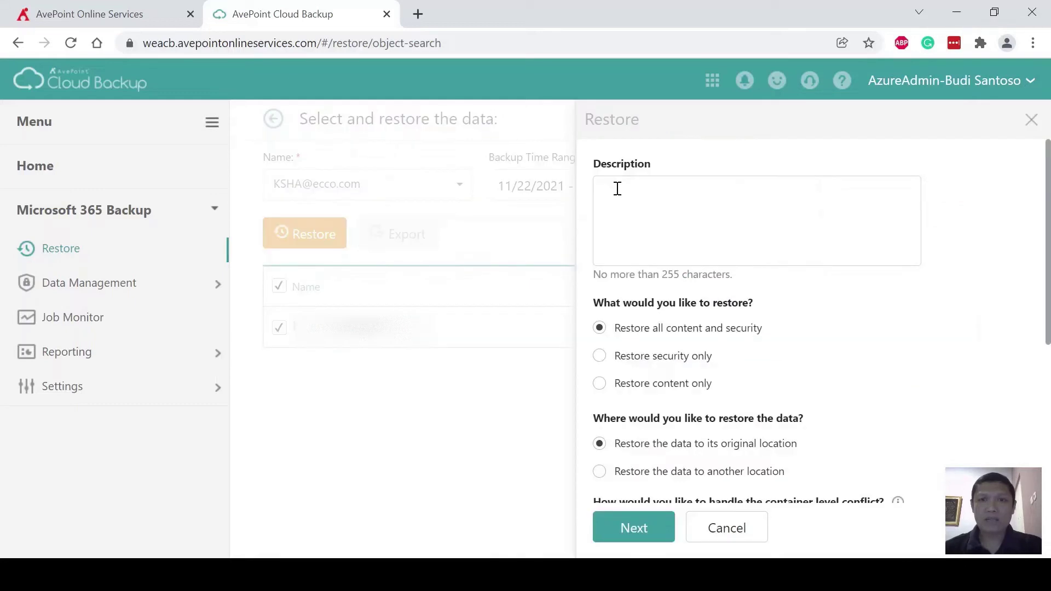
Step: Configure the restore to include all content and security and to send the data to another location
left_click(617, 188)
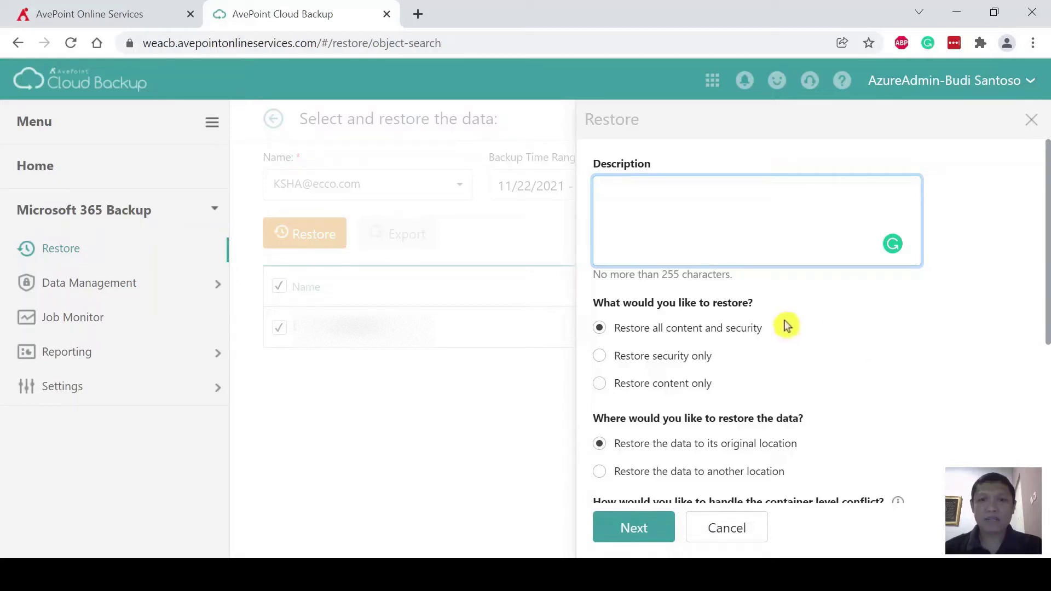
left_click(674, 342)
scroll(847, 357, "down", 3)
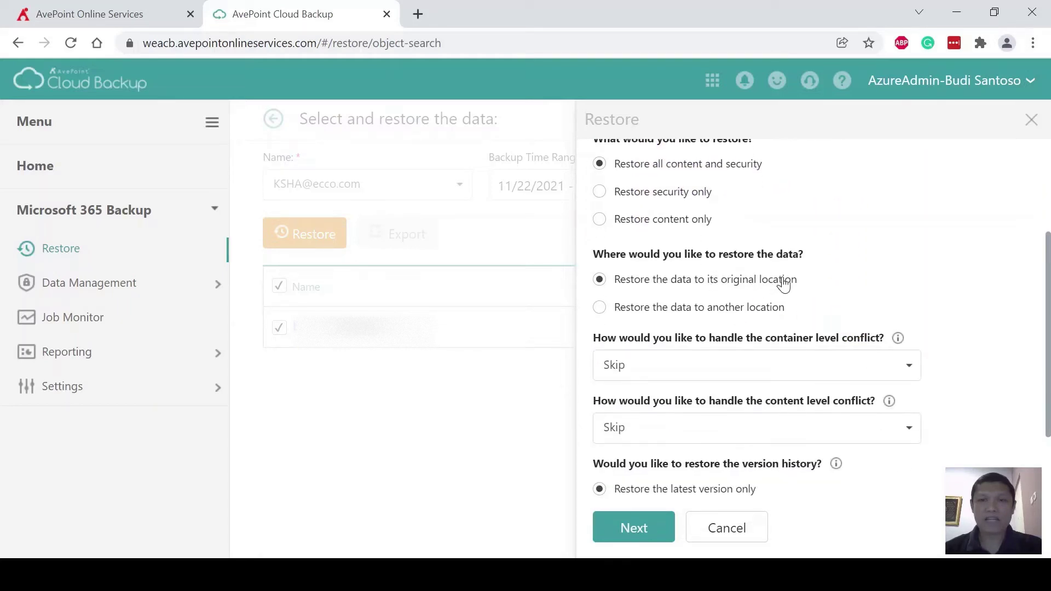
left_click(805, 287)
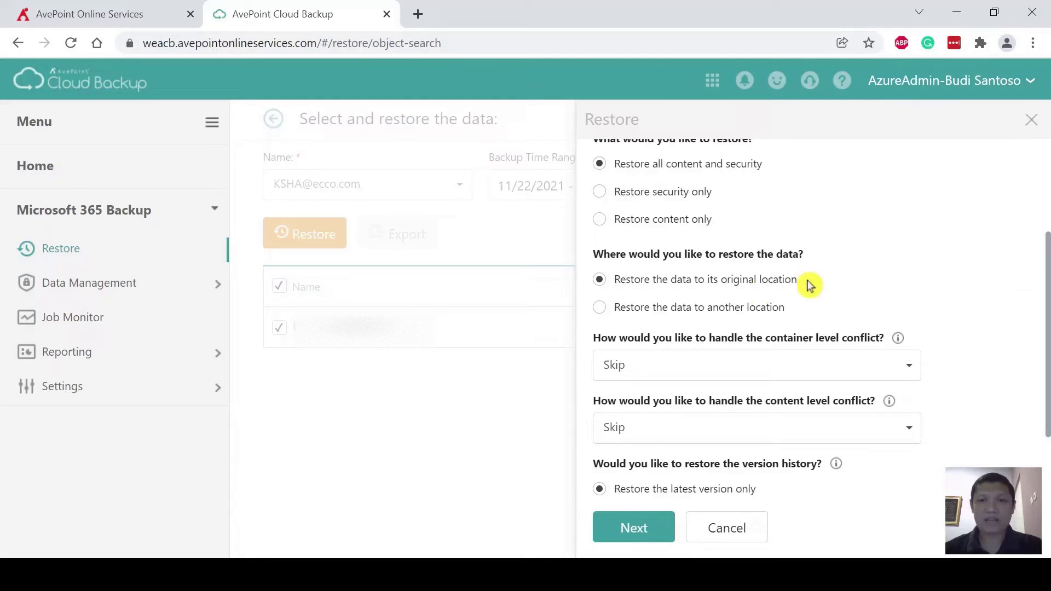
left_click(798, 310)
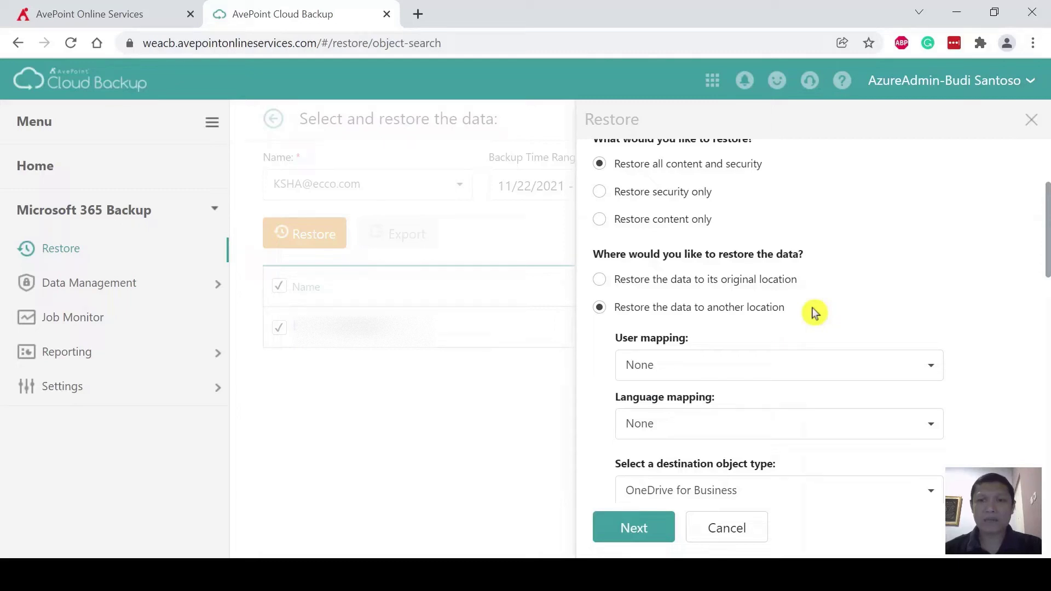
Step: Find the target user's account among the OneDrive for Business destinations and select it as the restore destination
scroll(813, 311, "down", 2)
scroll(814, 311, "down", 2)
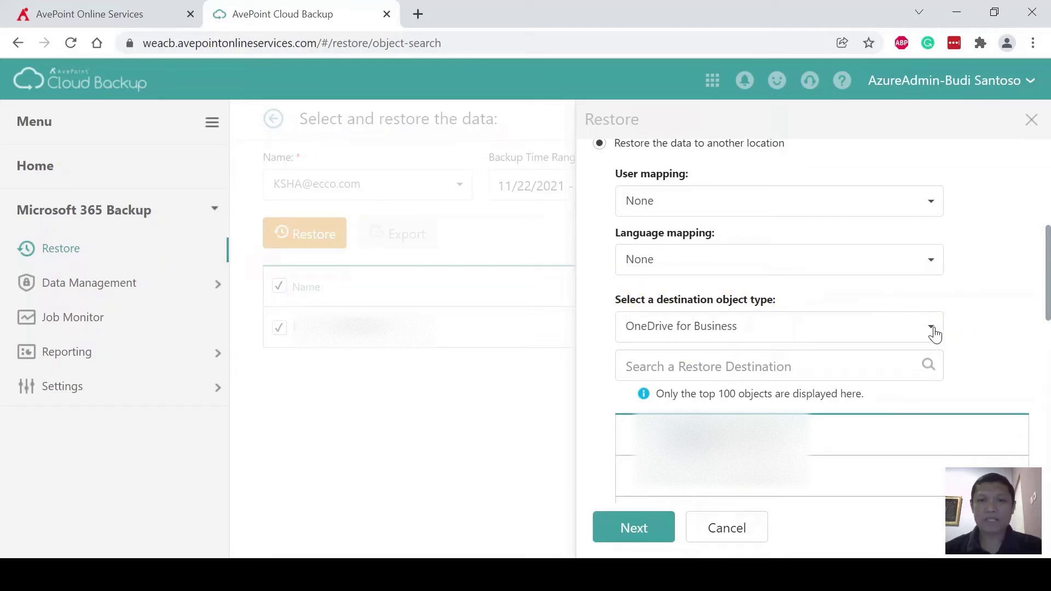
left_click(636, 366)
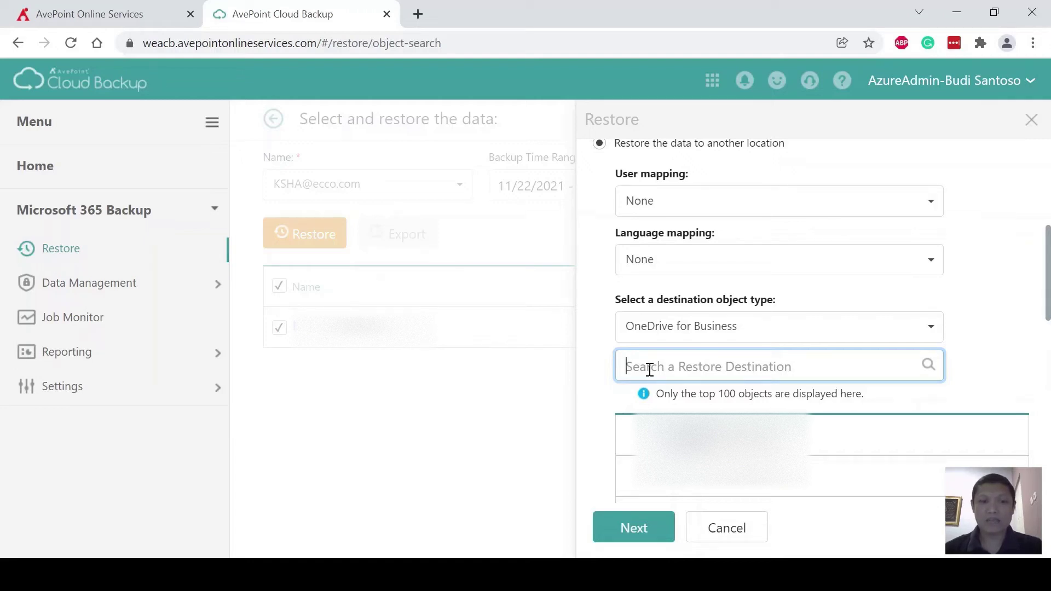
key("ctrl+v")
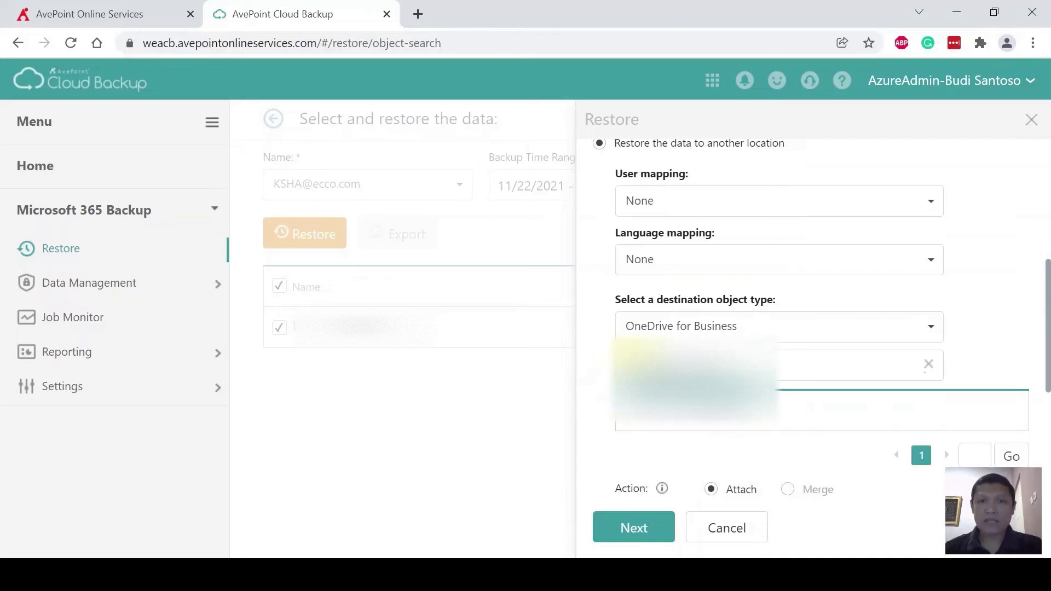
left_click(647, 424)
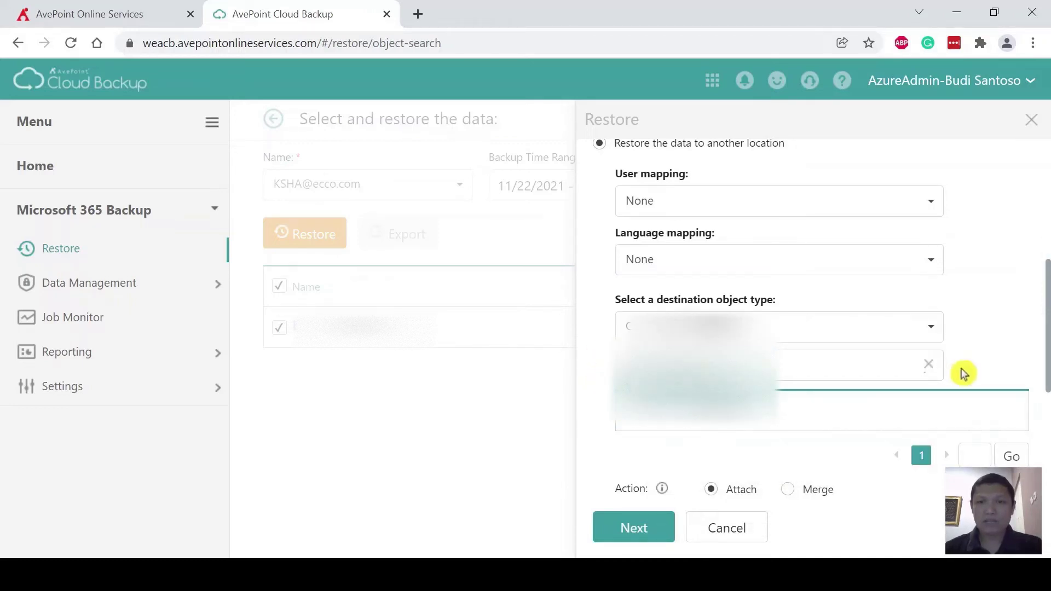
Step: Run the restore with the Attach action, Skip for container and content conflicts, the latest version only and no sharing permissions
scroll(961, 368, "down", 1)
scroll(963, 361, "down", 1)
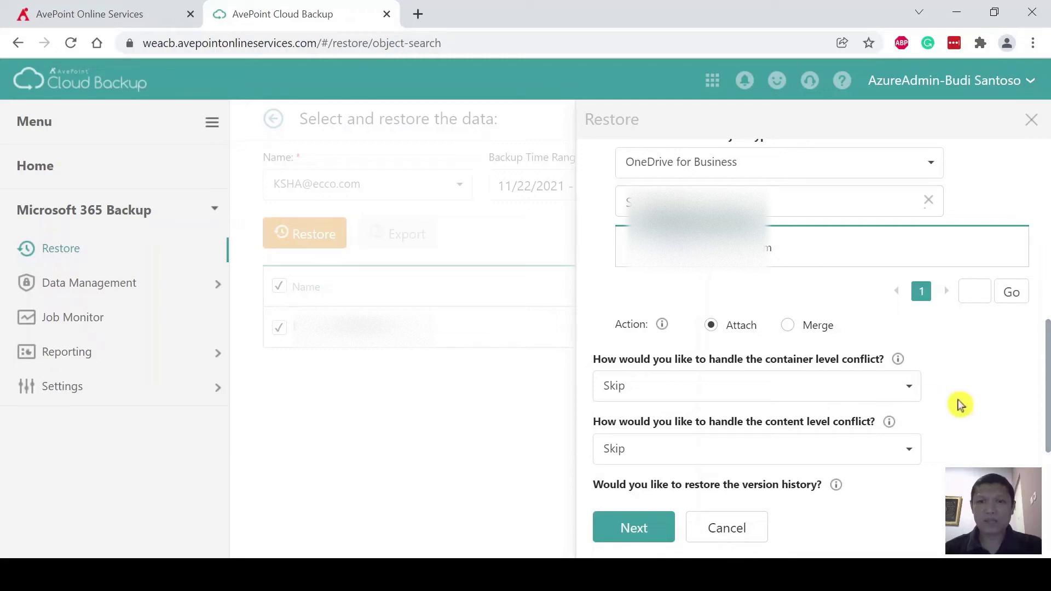
scroll(936, 381, "down", 1)
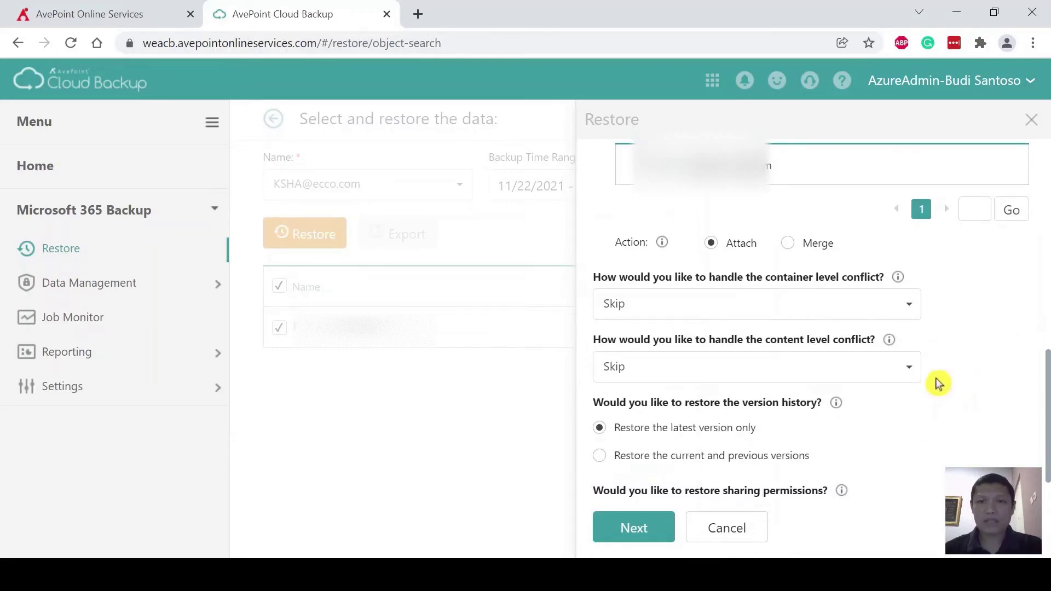
scroll(935, 377, "down", 1)
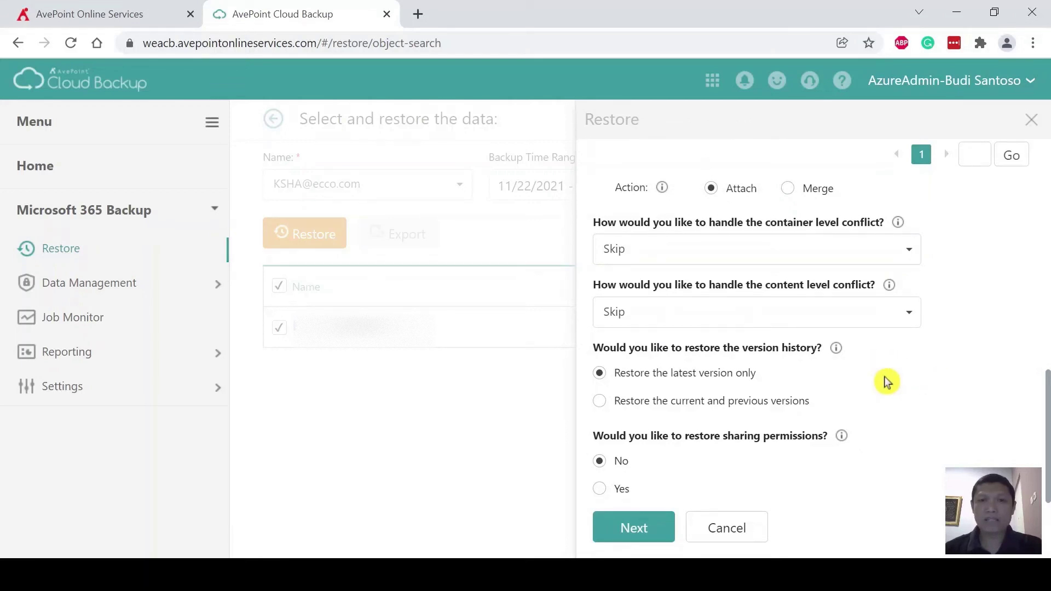
scroll(887, 382, "up", 2)
scroll(886, 382, "down", 2)
left_click(646, 535)
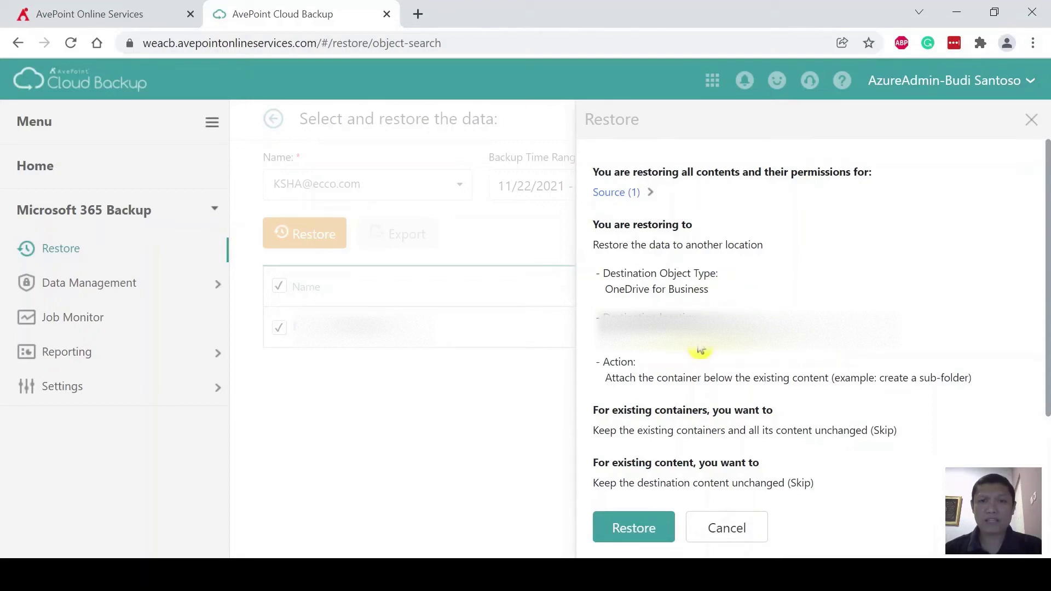
scroll(833, 364, "down", 2)
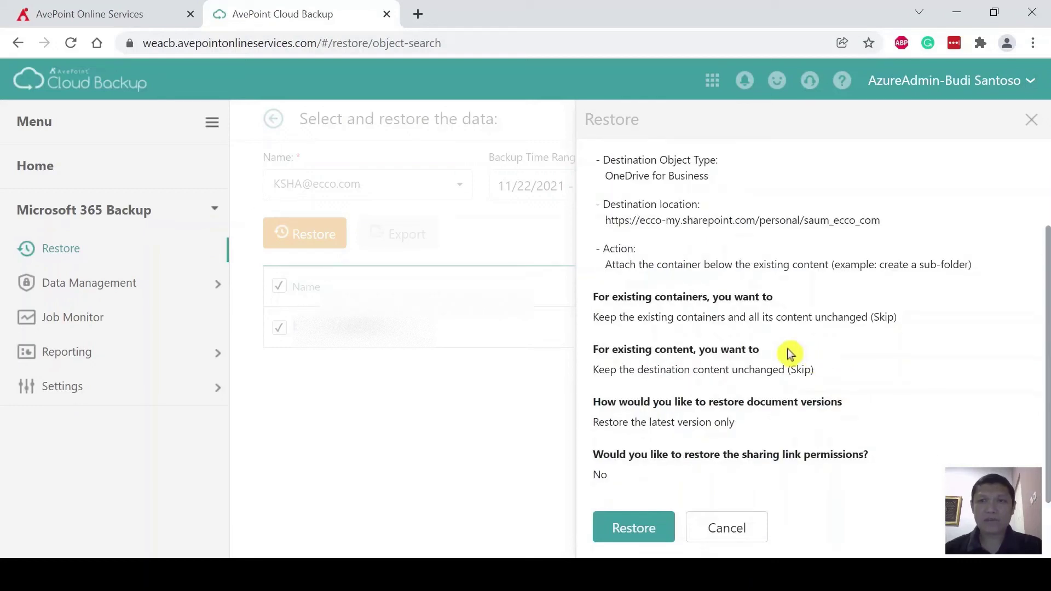
left_click(642, 531)
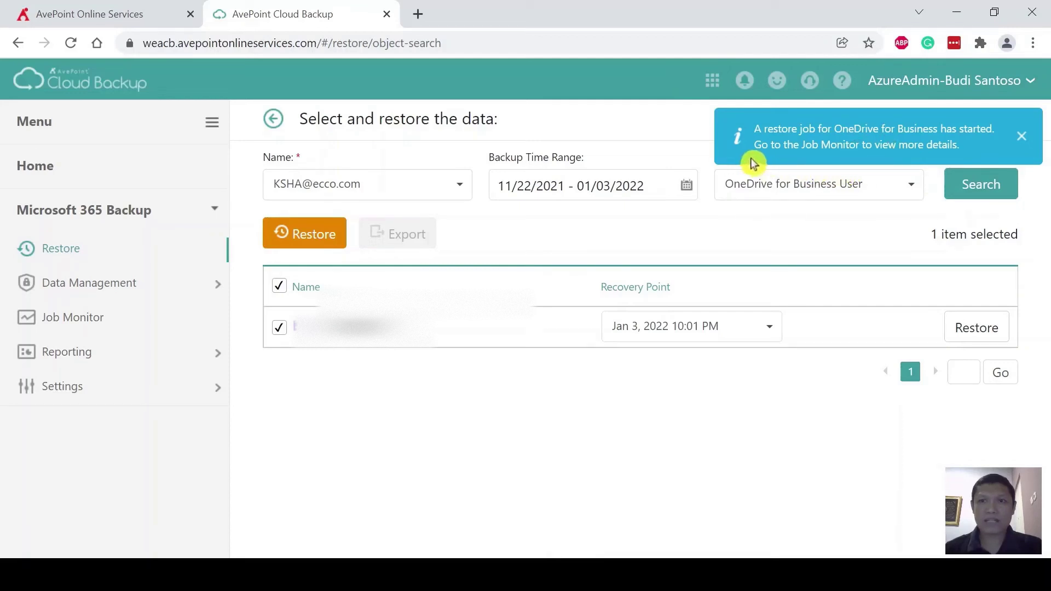
Step: Check the progress and details of the OneDrive restore job in the Job Monitor
left_click(136, 328)
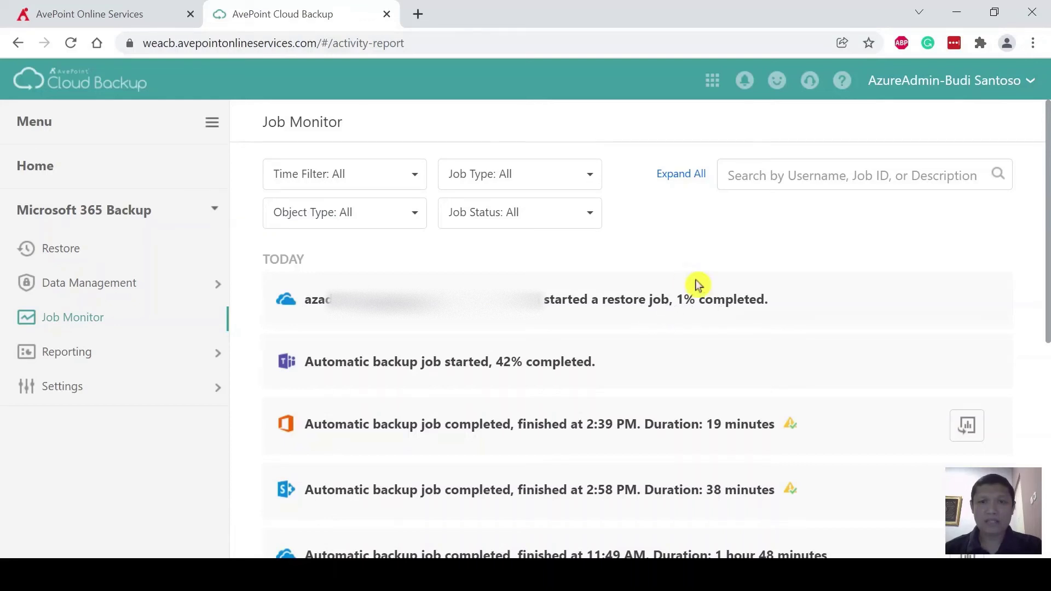
left_click(666, 307)
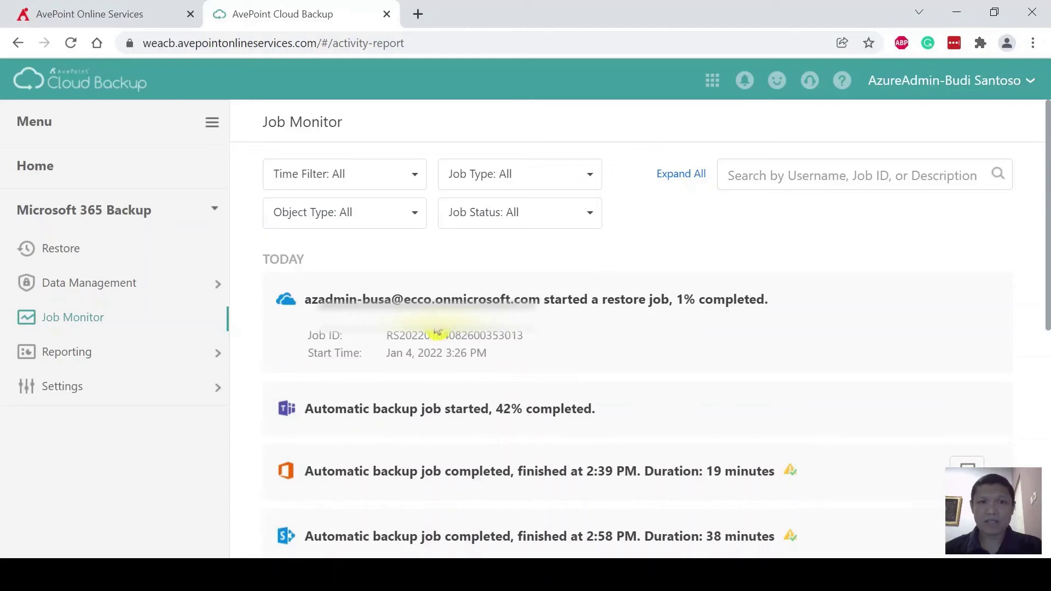
scroll(622, 342, "down", 1)
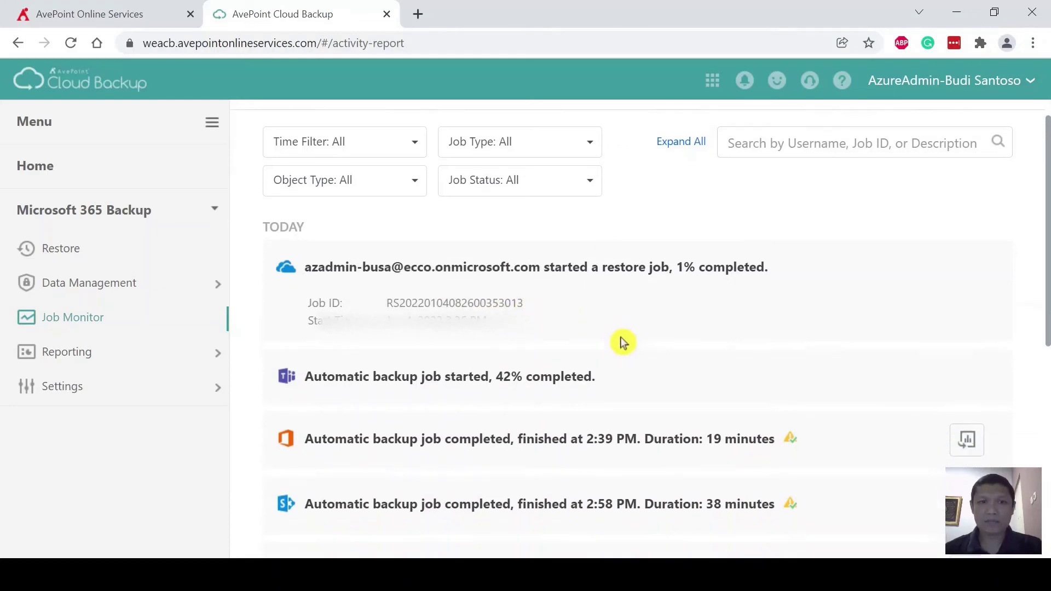
scroll(623, 342, "down", 1)
scroll(629, 340, "up", 2)
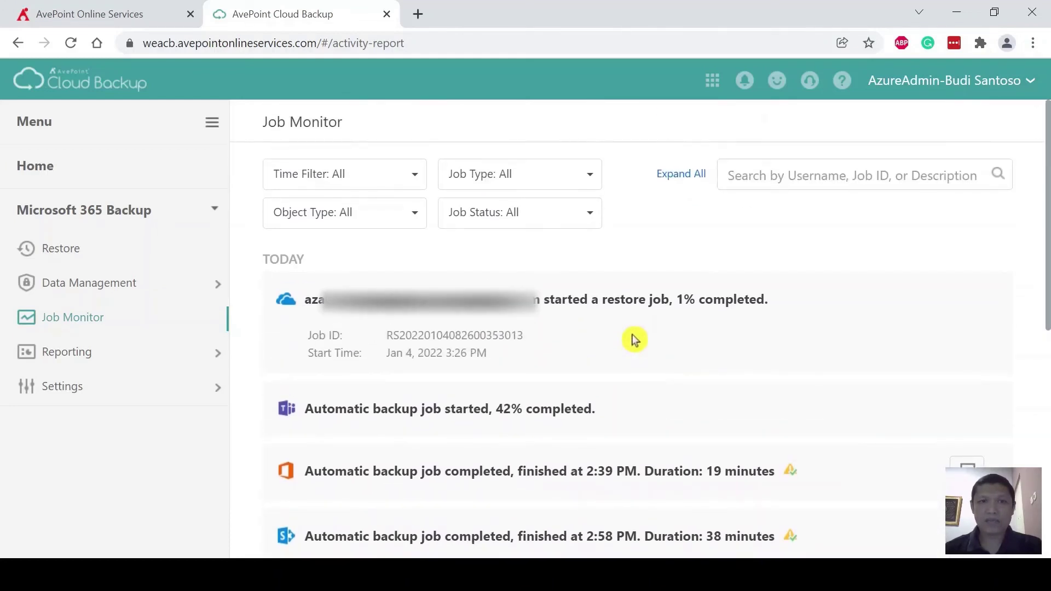
scroll(436, 345, "down", 2)
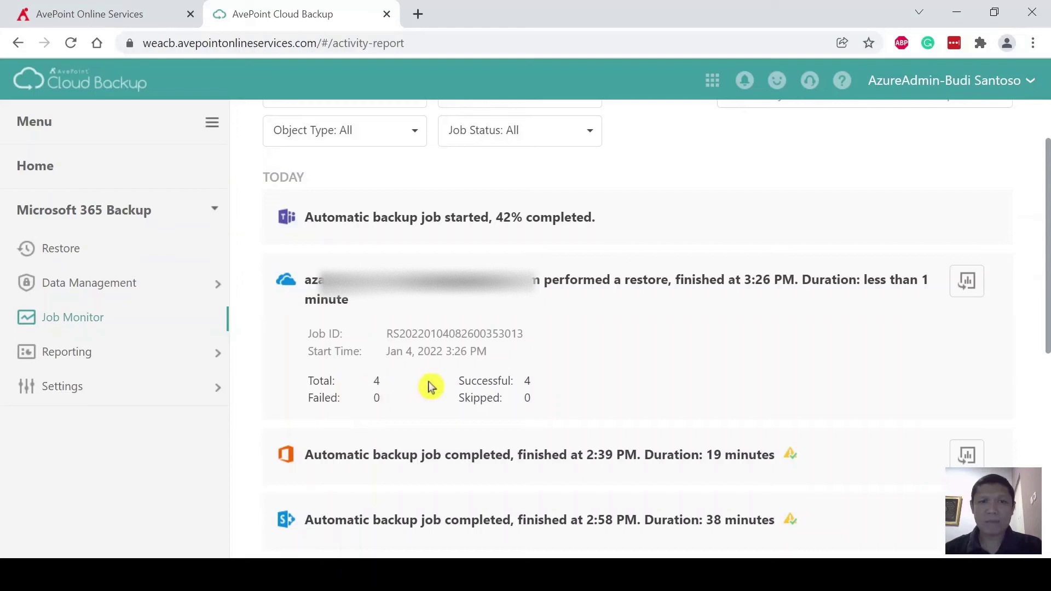
Step: Generate a Simple Report for the finished OneDrive restore job and download it
left_click(968, 281)
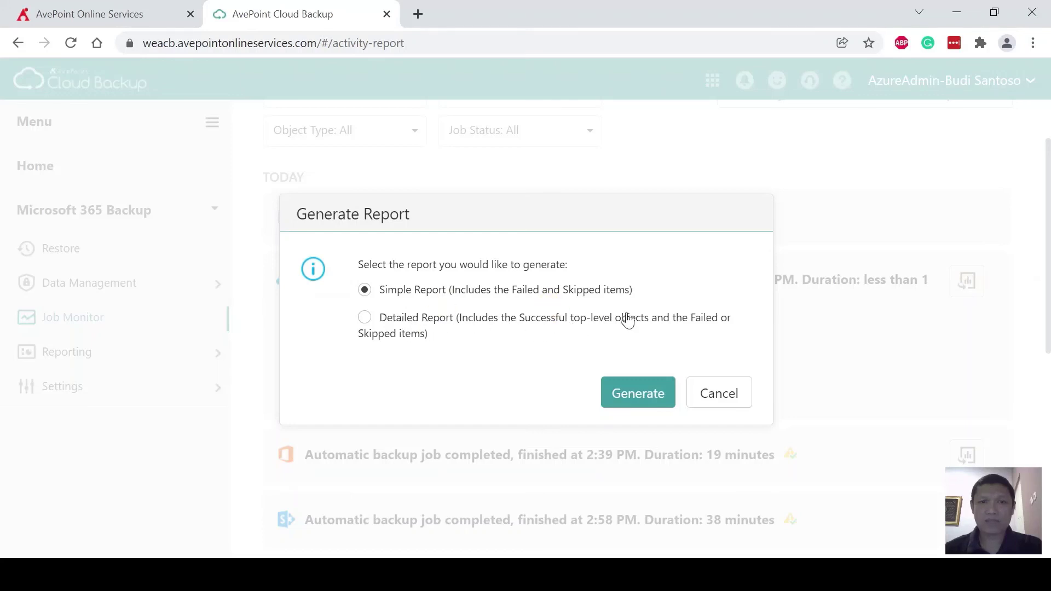
left_click(638, 393)
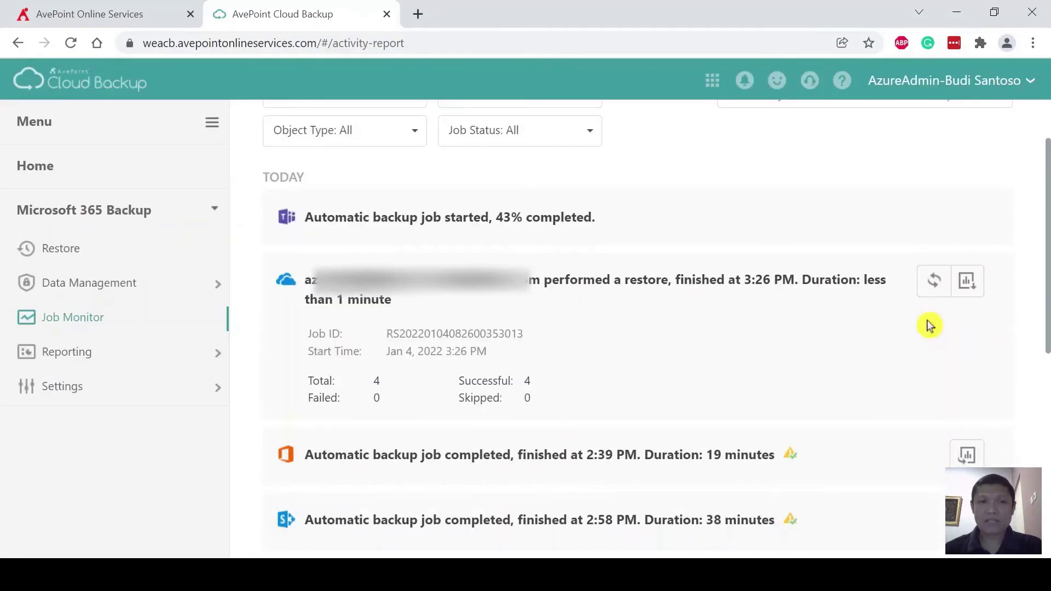
left_click(970, 290)
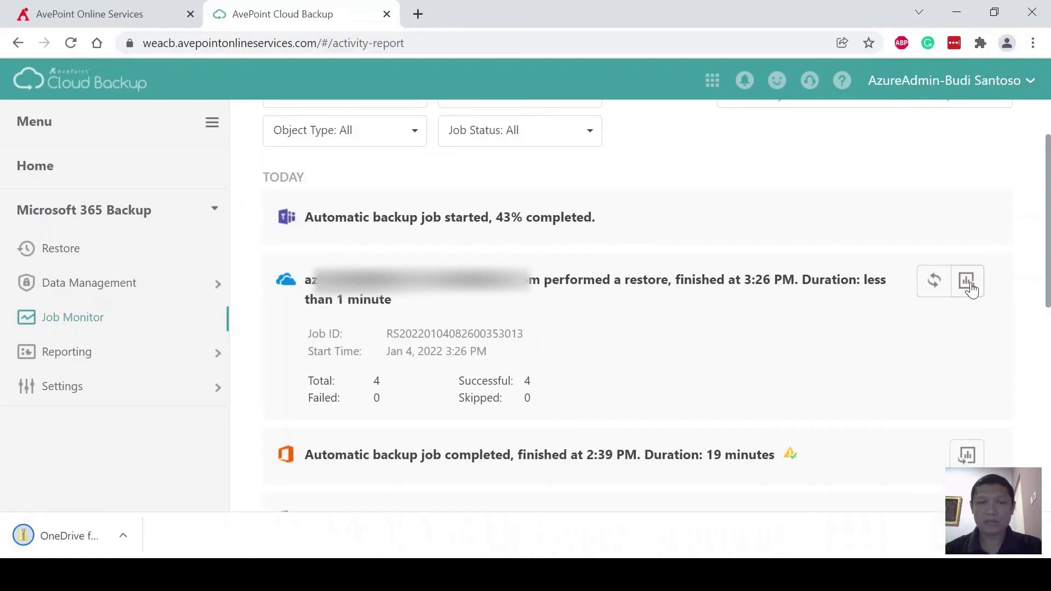